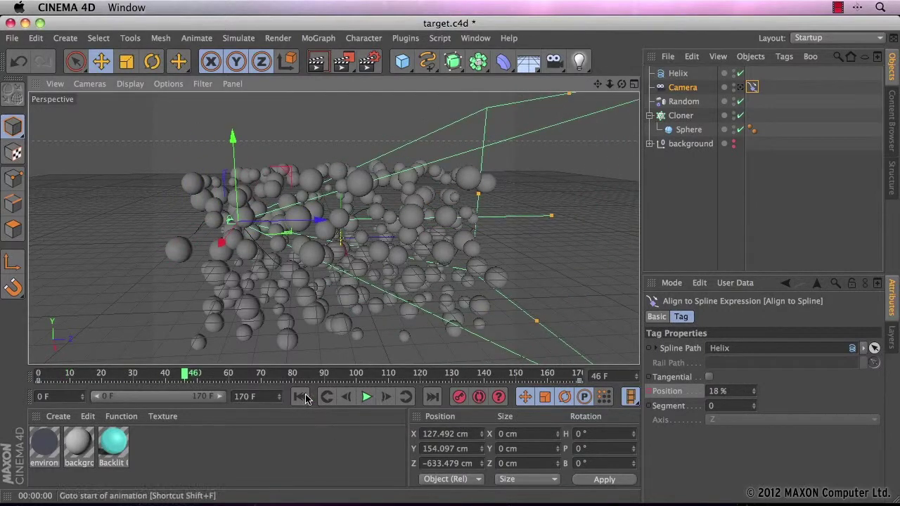
Play the camera's helix flight from frame 0 through the Camera view, stopping at frame 46
left_click(299, 397)
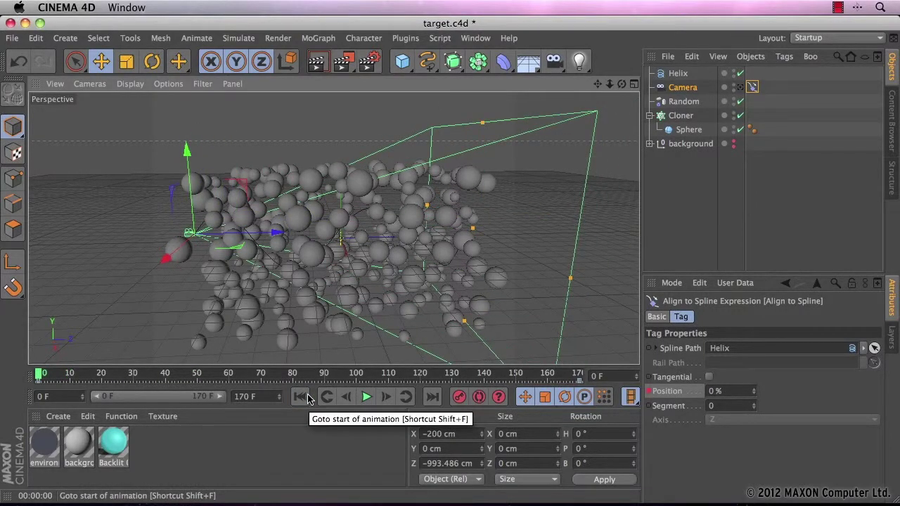
left_click(739, 88)
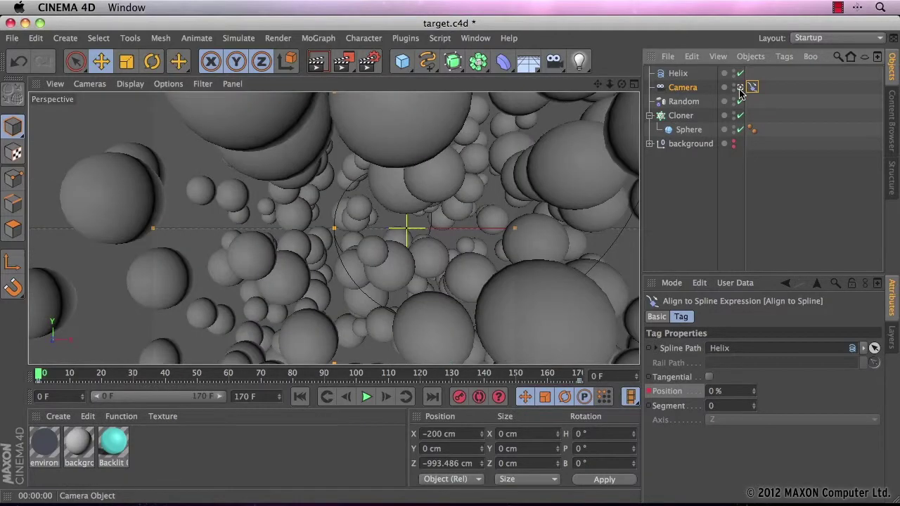
left_click(366, 397)
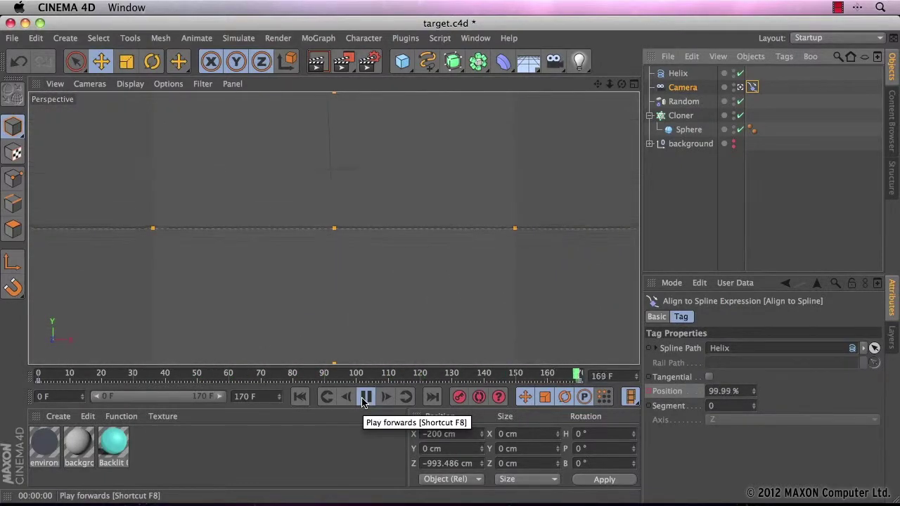
left_click(366, 397)
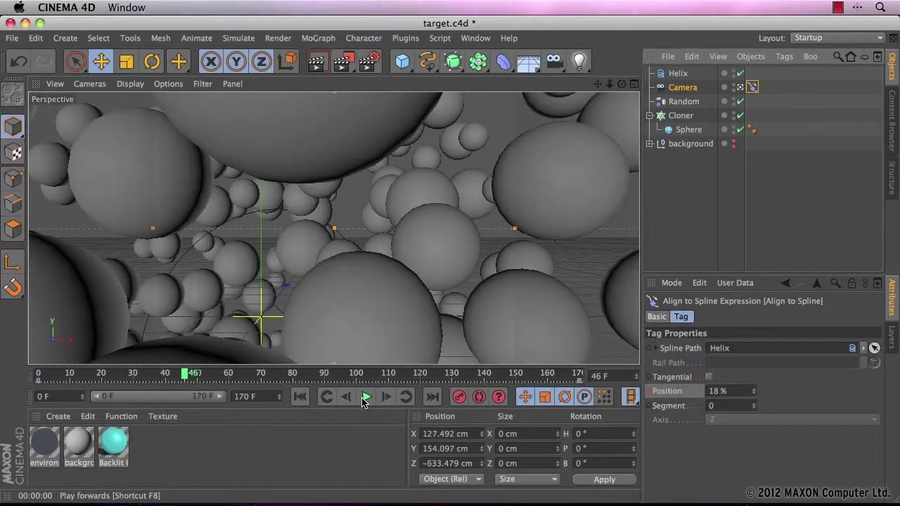
Rewind to frame 0 and switch from the Camera view back to the editor camera
left_click(300, 397)
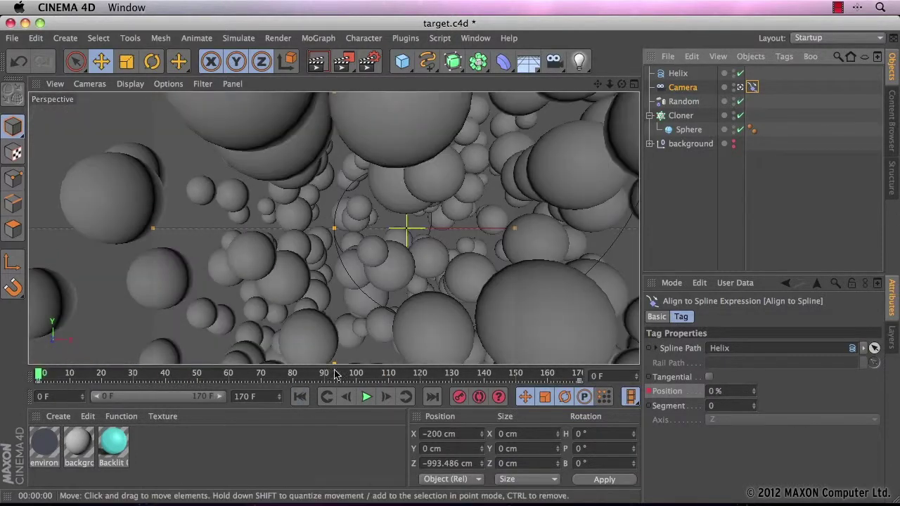
left_click(740, 89)
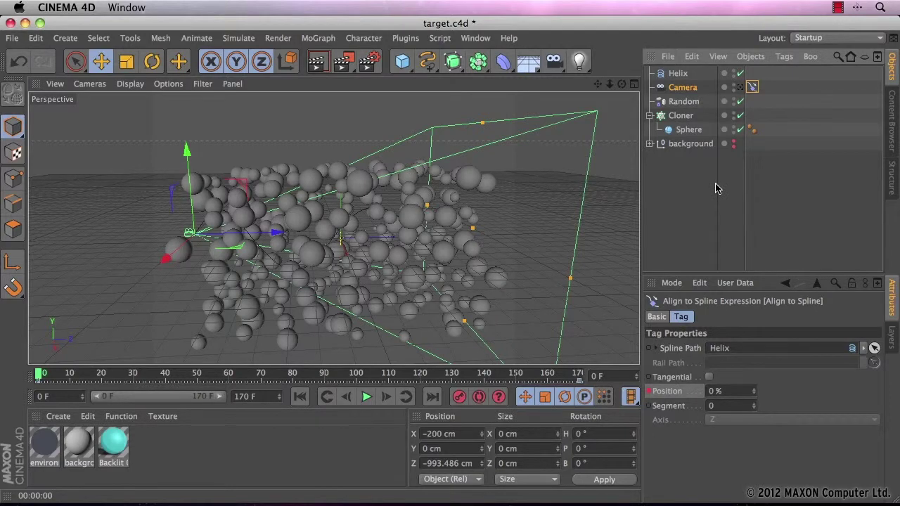
Add a MoGraph Target effector to the selected Cloner of spheres
left_click(679, 116)
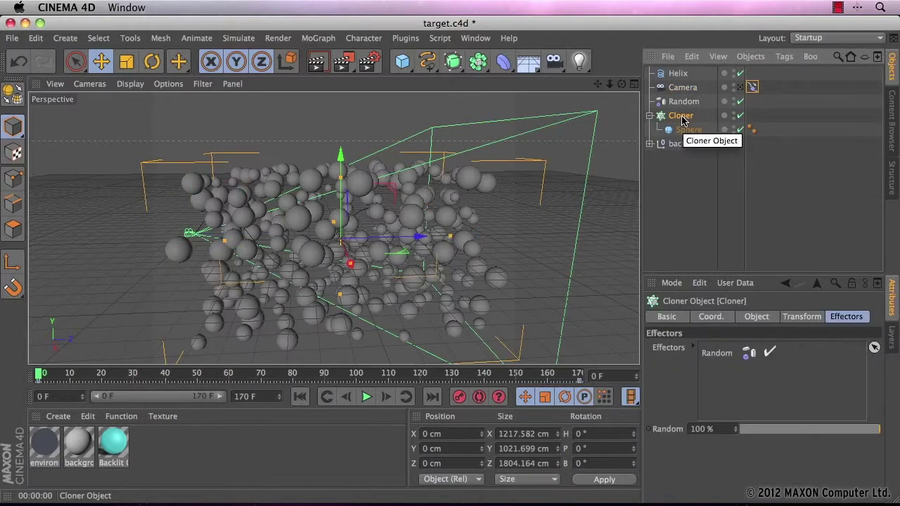
left_click(318, 39)
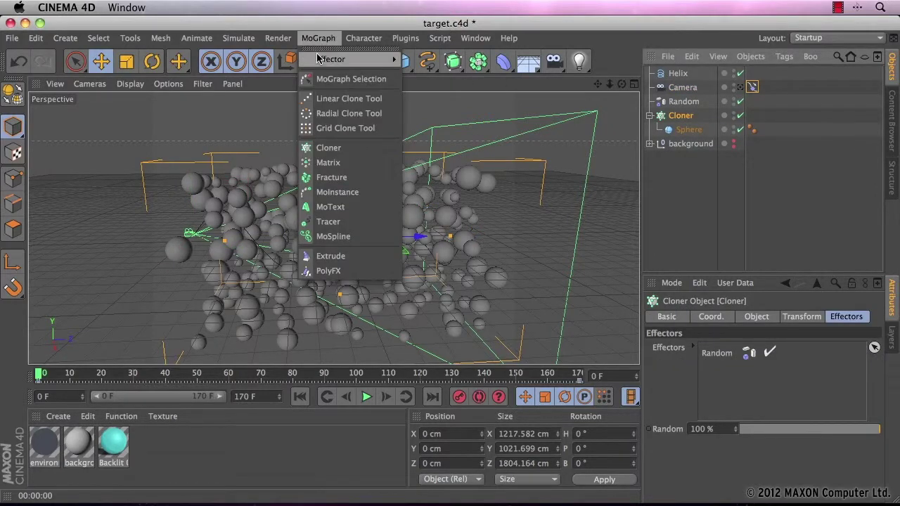
mouse_move(320, 59)
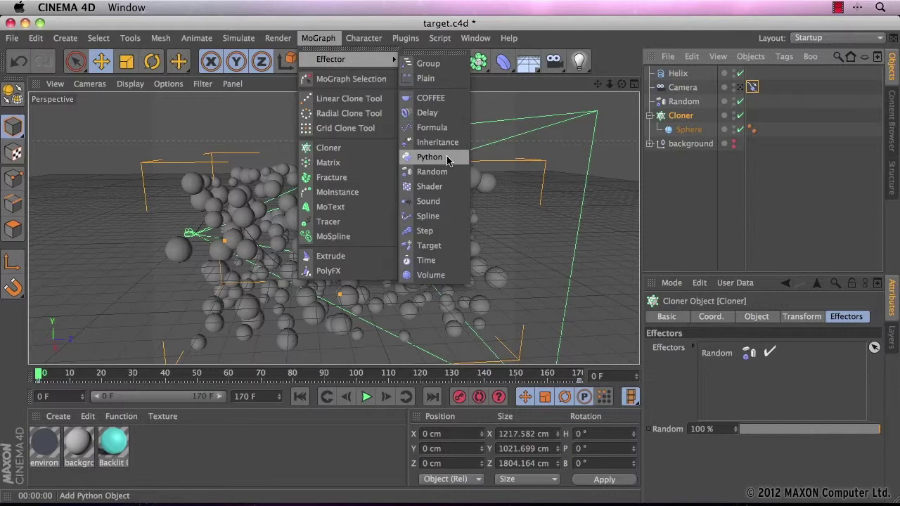
left_click(429, 246)
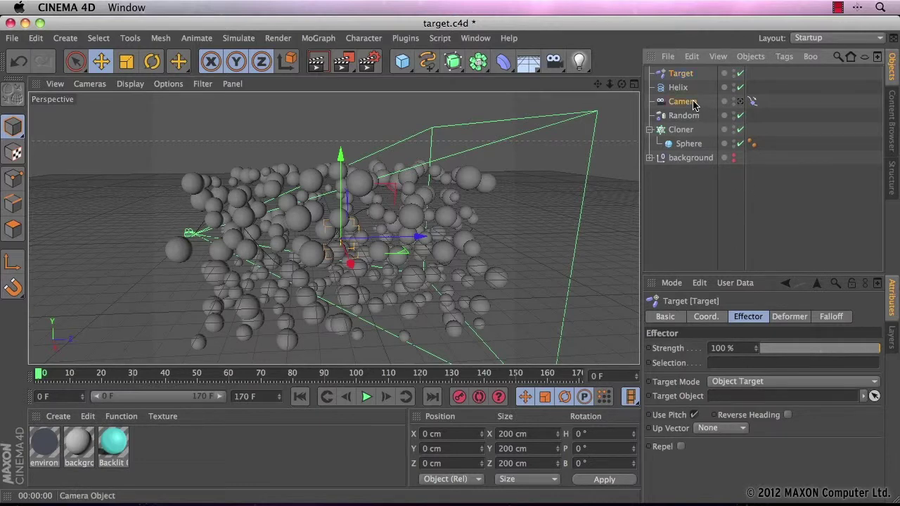
Set Camera as the Target effector's target object and enable Repel
left_click_drag(694, 105, 742, 398)
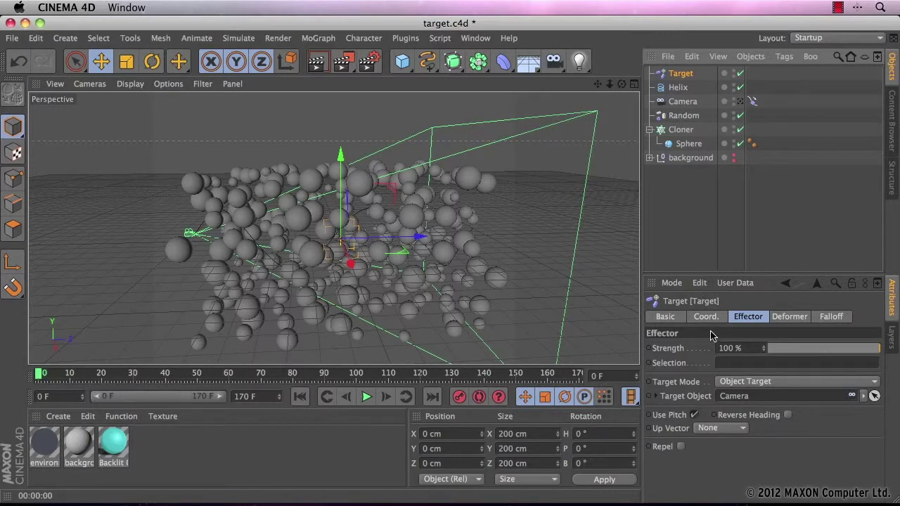
left_click(681, 447)
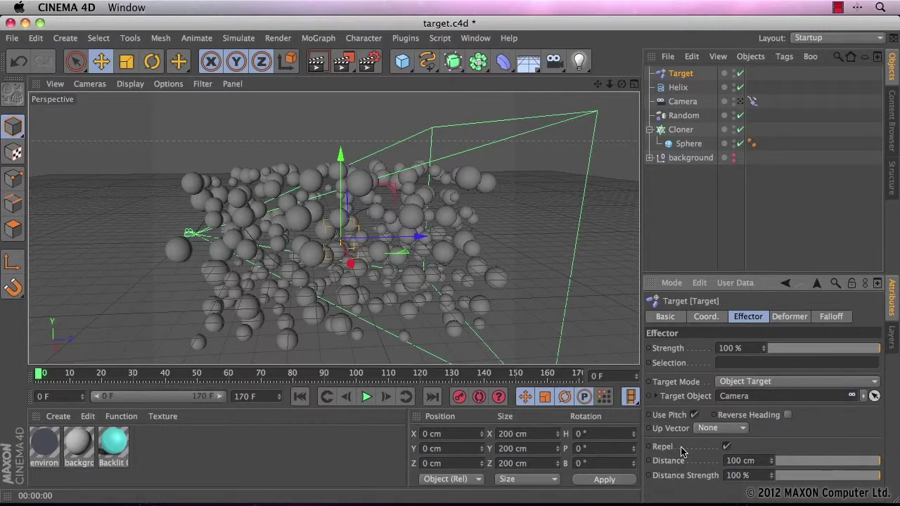
Play the repel preview, rewind, then scrub the timeline to frame 67
left_click(366, 397)
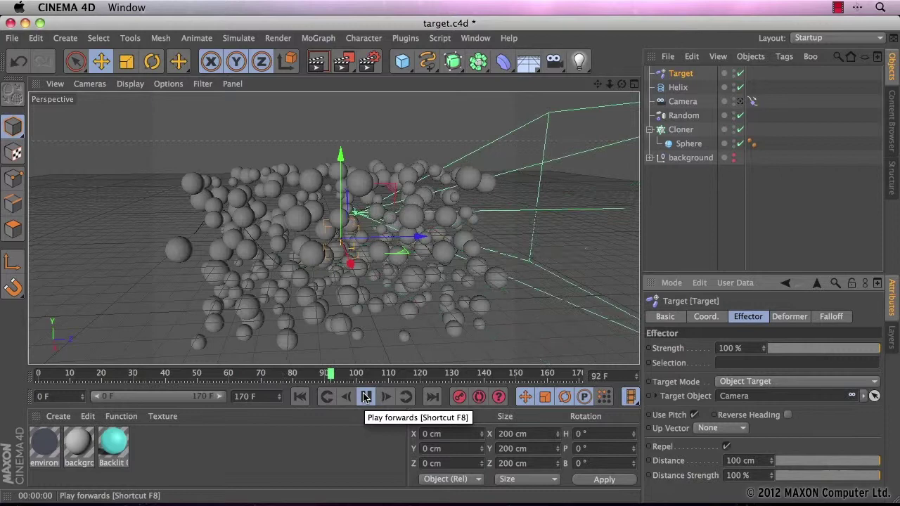
left_click(365, 396)
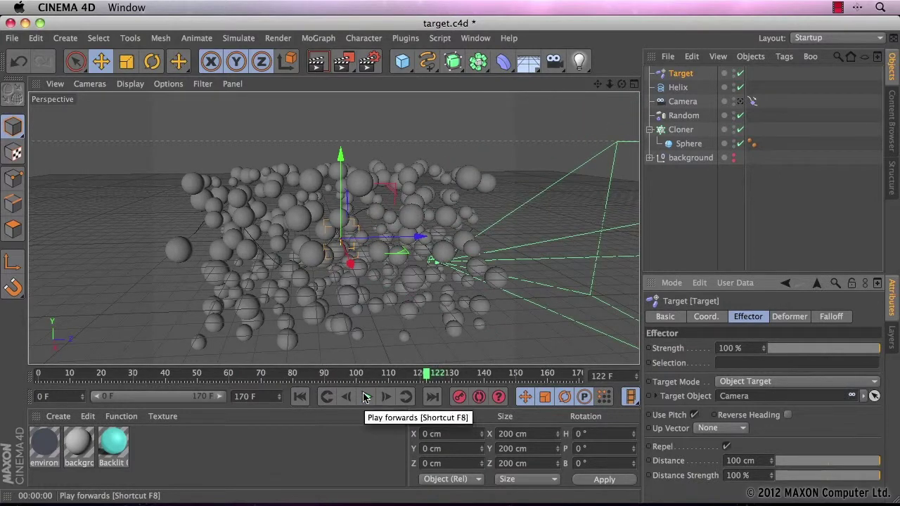
left_click(300, 400)
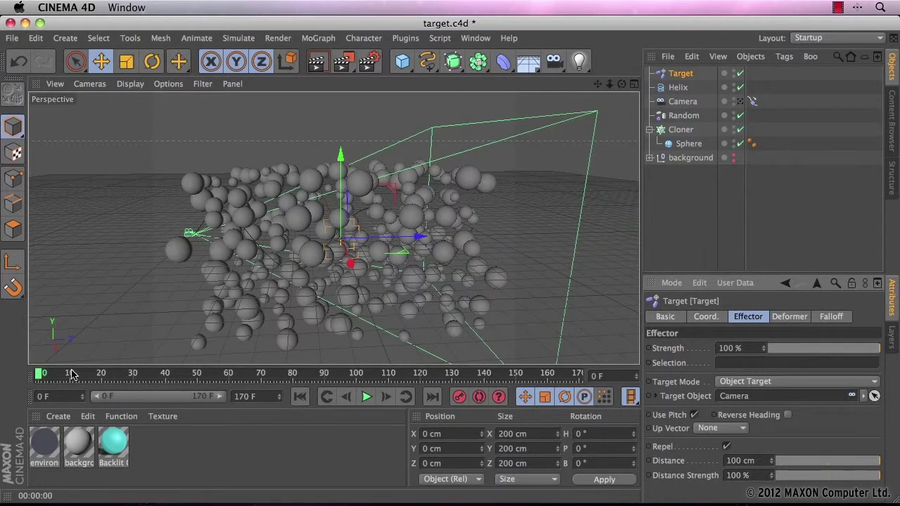
left_click_drag(39, 375, 252, 373)
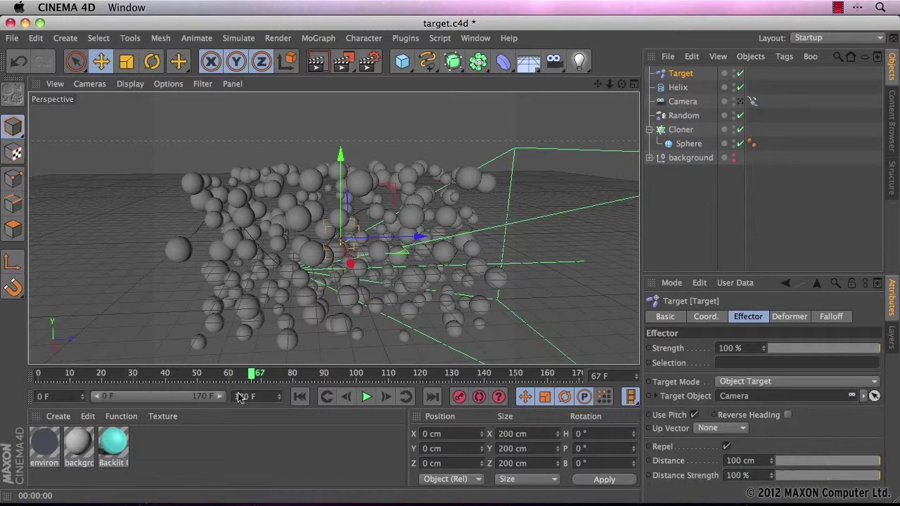
Set the repel Distance to 400 cm and replay the animation from frame 0
left_click(742, 461)
type("400")
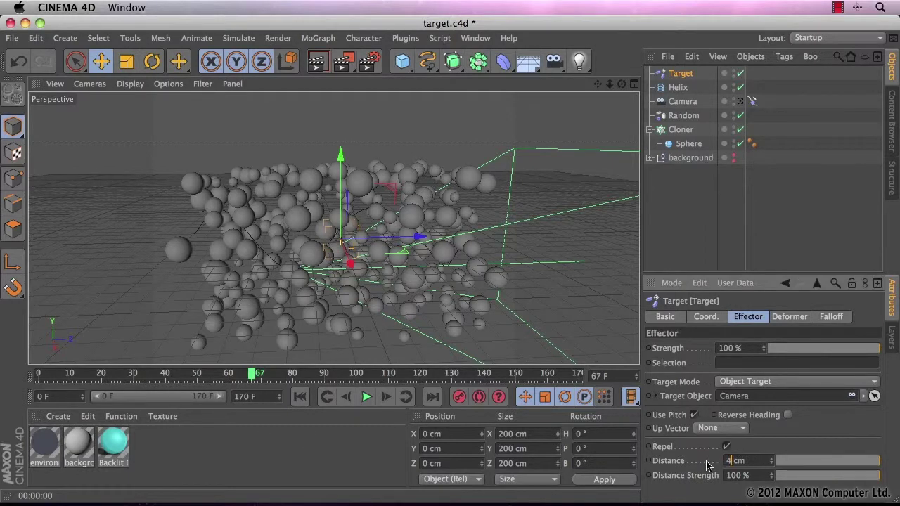
key("Return")
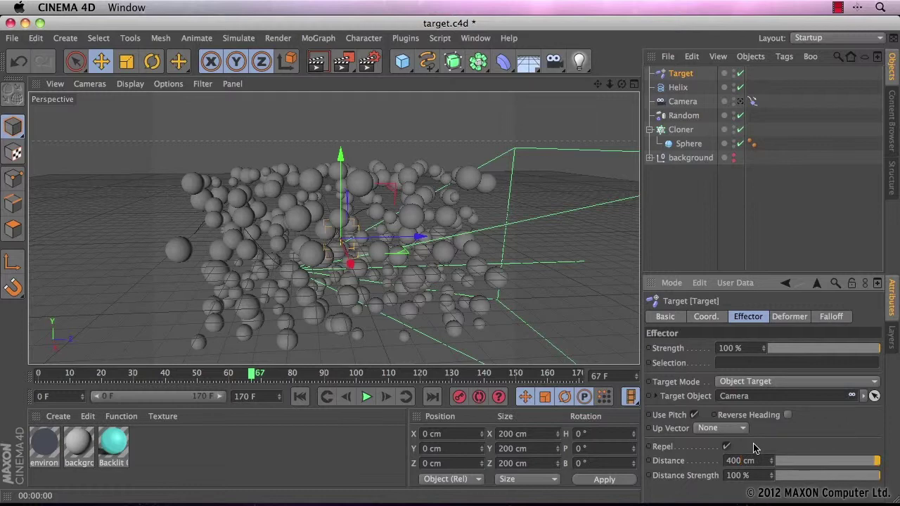
left_click(299, 396)
left_click(366, 396)
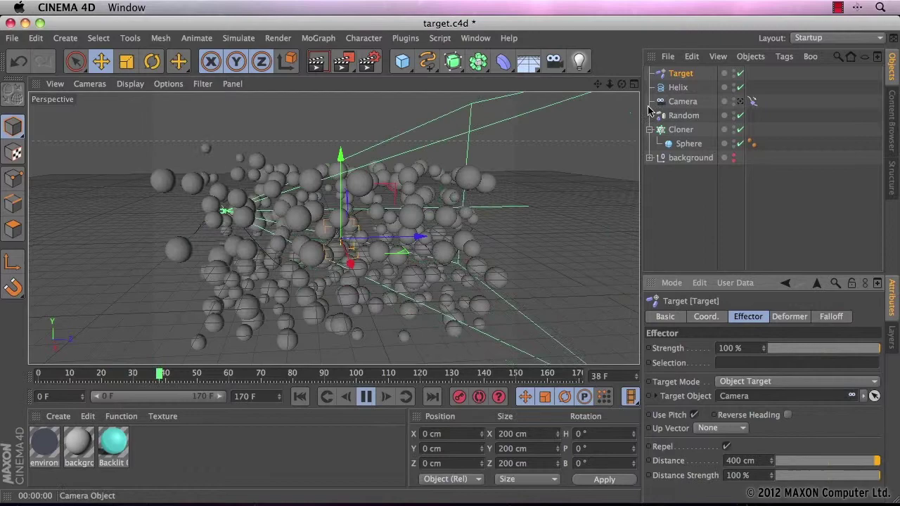
Watch the repelled spheres through the Camera view, then rewind and scrub to about frame 18
left_click(747, 102)
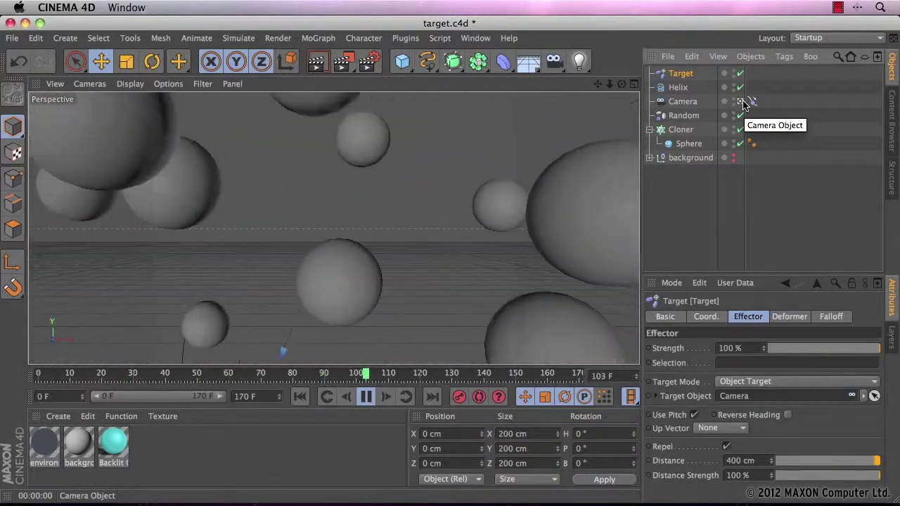
left_click(365, 396)
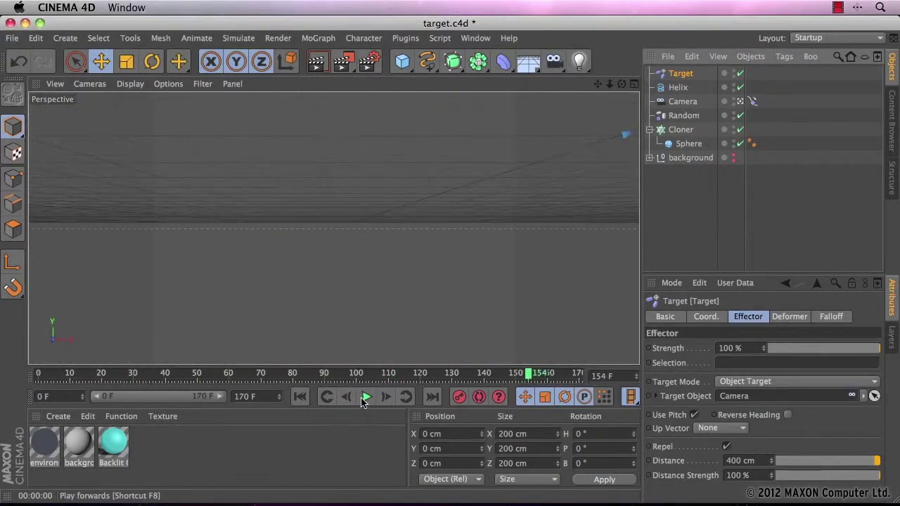
left_click(300, 396)
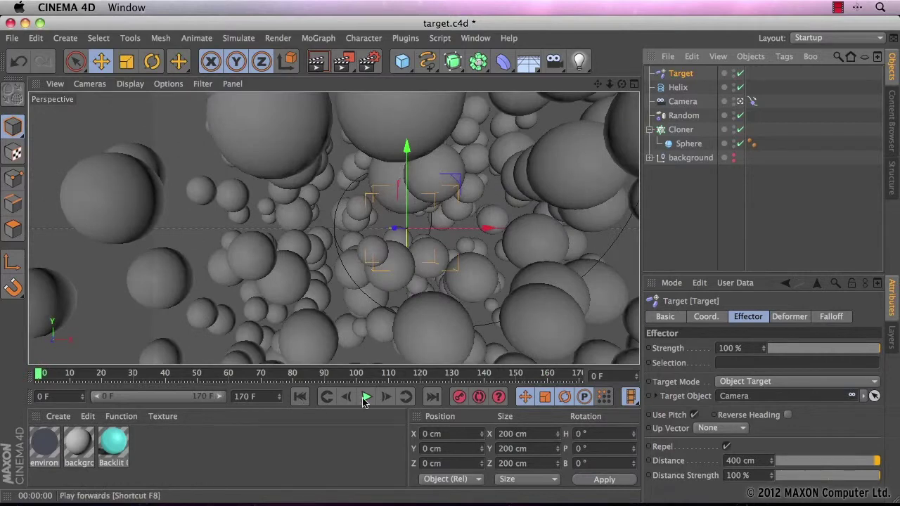
left_click(41, 376)
left_click_drag(41, 376, 96, 376)
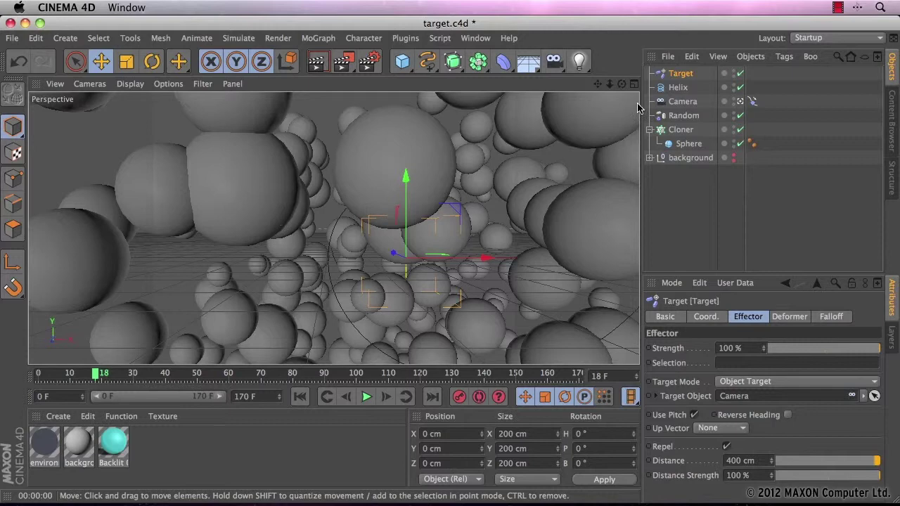
Add a Rigid Body simulation tag to the Cloner
left_click(687, 133)
left_click(783, 56)
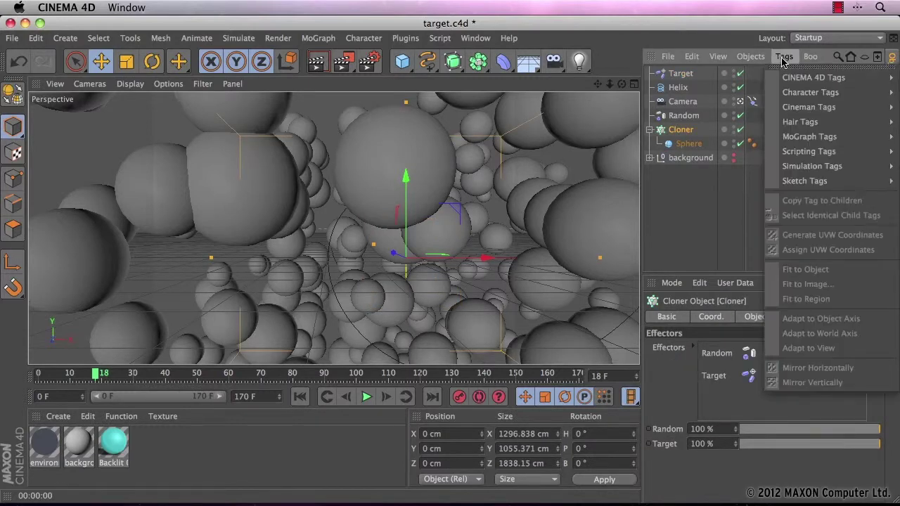
mouse_move(799, 166)
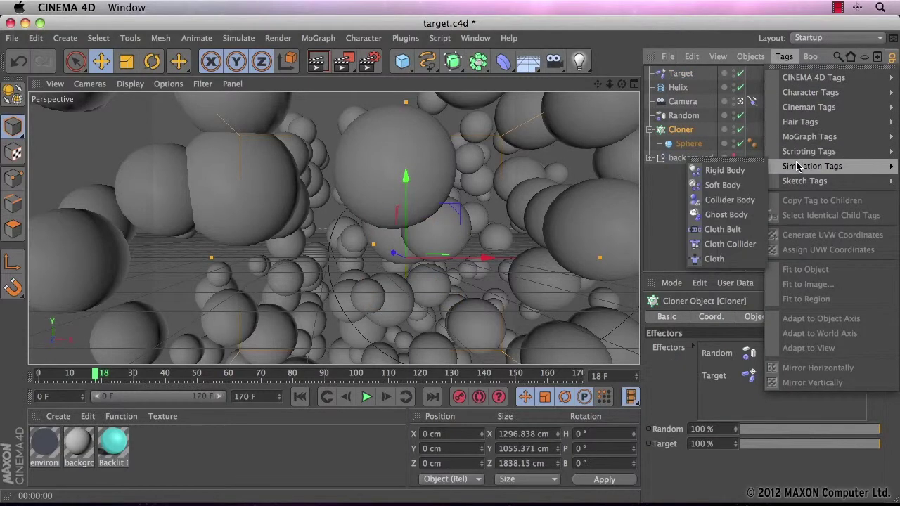
left_click(729, 177)
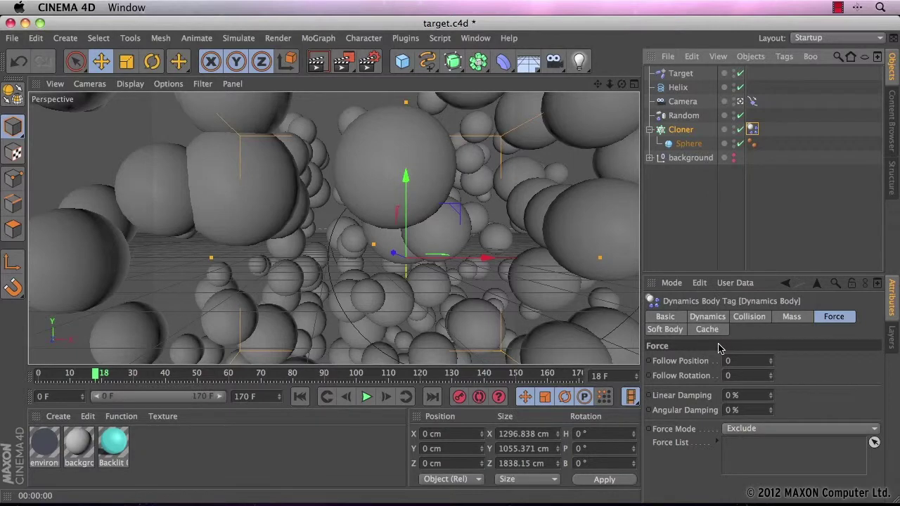
Set the Rigid Body collision to Apply Tag to Children with Top Level individual elements
left_click(731, 320)
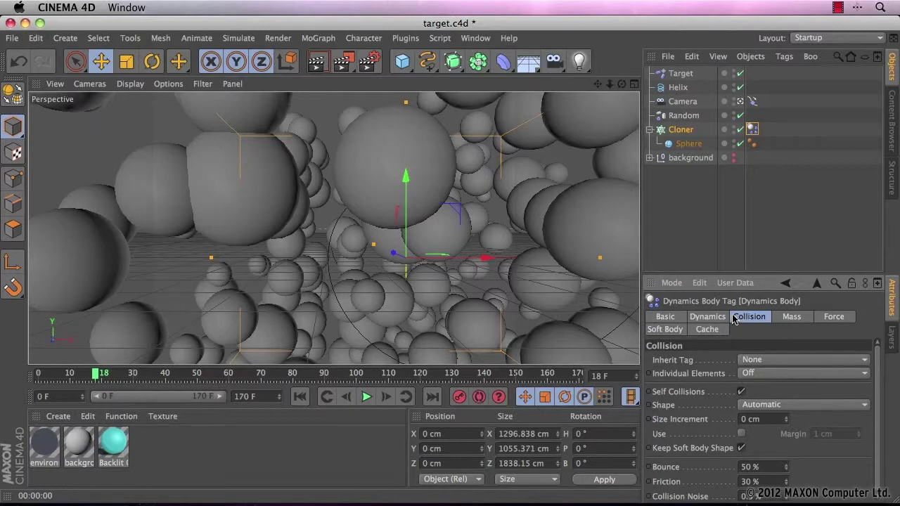
left_click(739, 103)
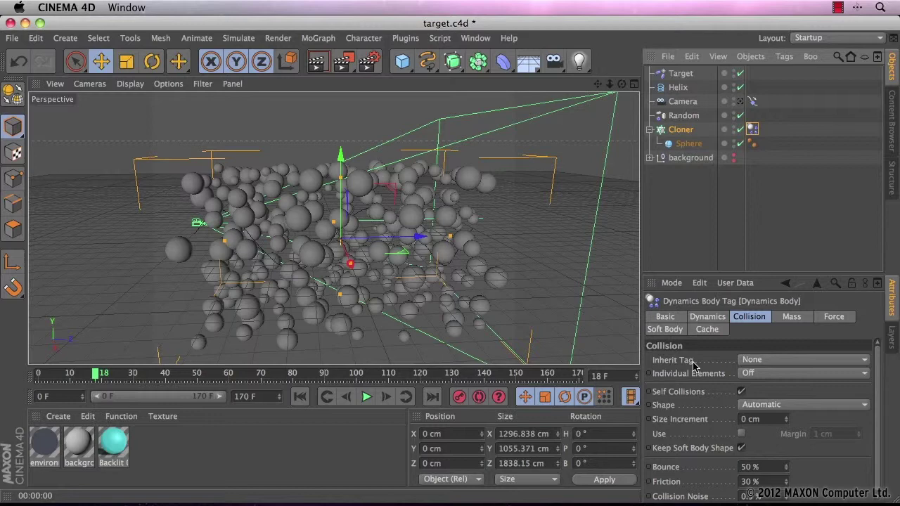
left_click(771, 362)
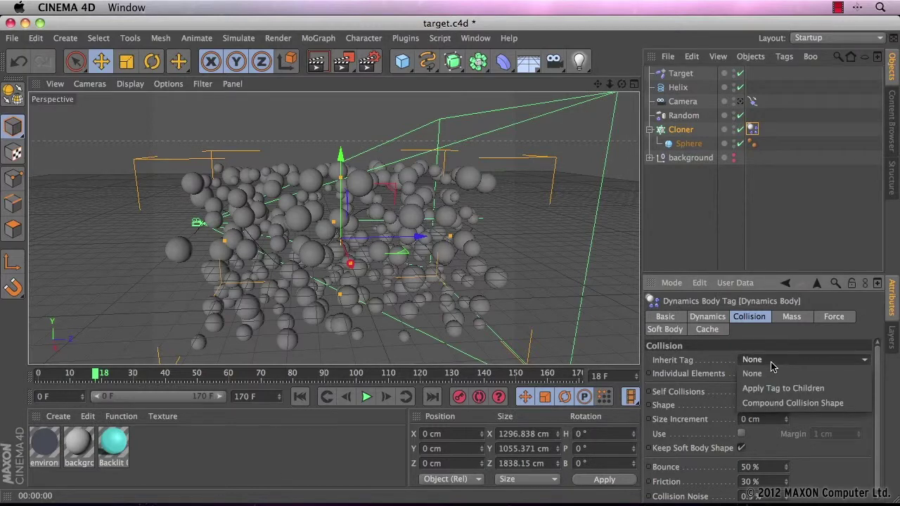
left_click(758, 390)
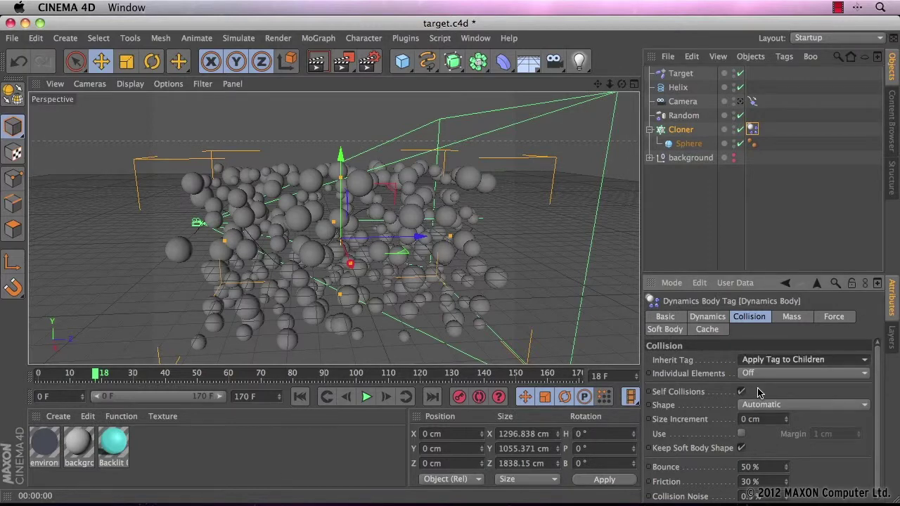
left_click(756, 376)
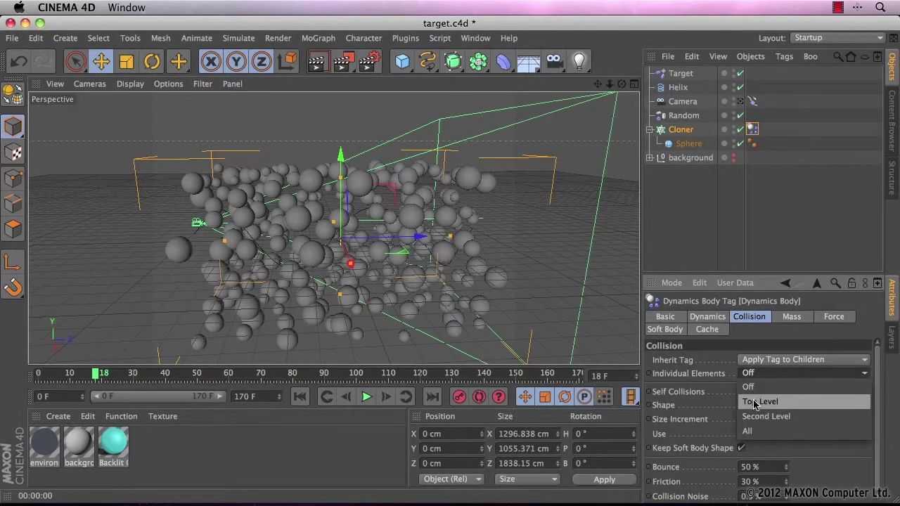
left_click(754, 402)
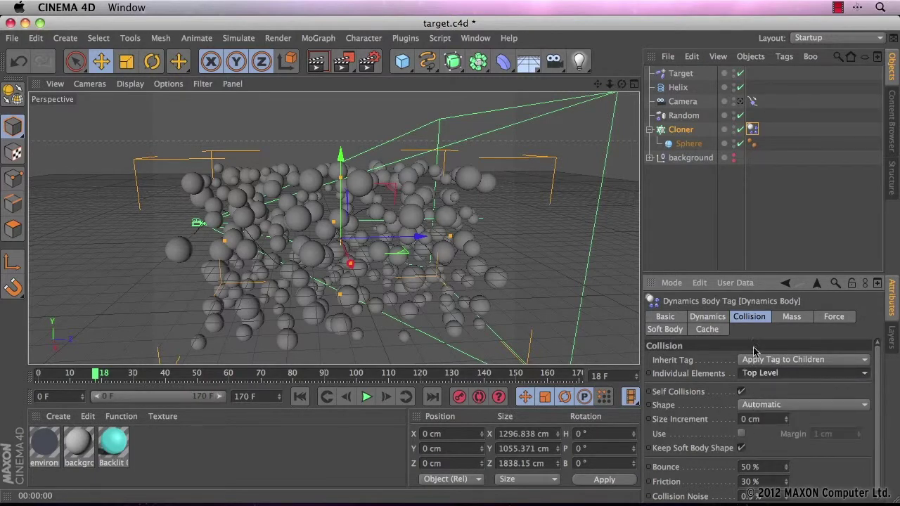
left_click(776, 318)
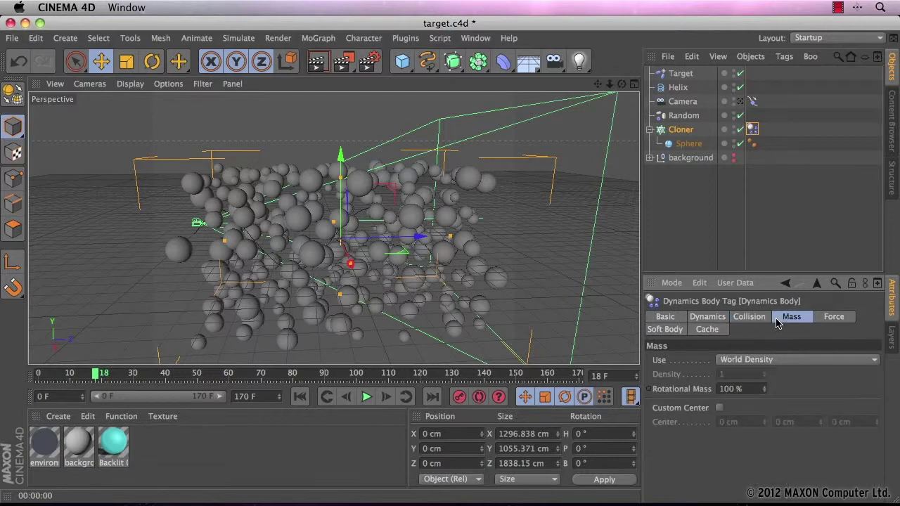
Show the Force settings, preview the spheres falling under gravity, and rewind to frame 0
left_click(832, 322)
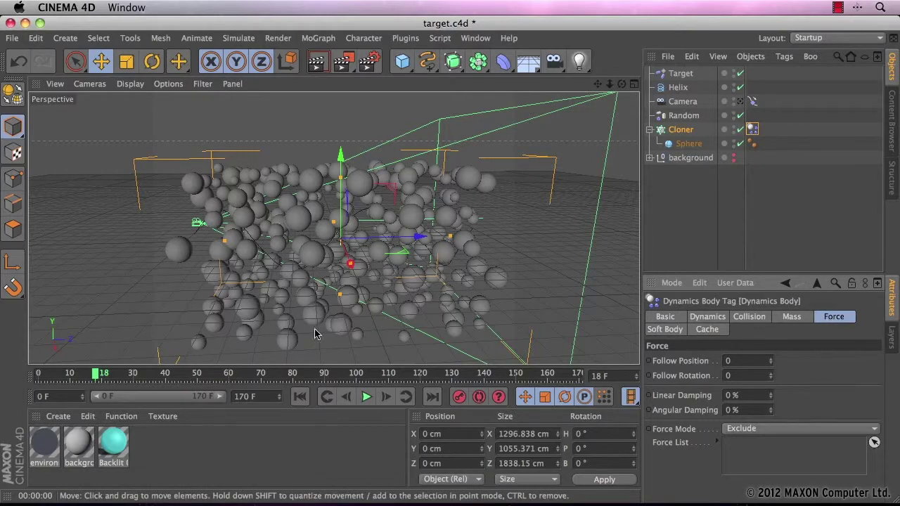
left_click(365, 397)
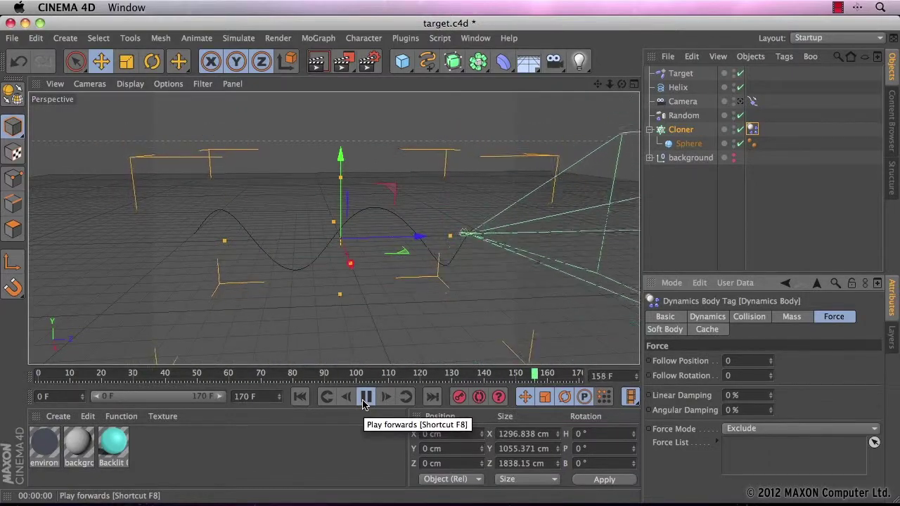
left_click(365, 399)
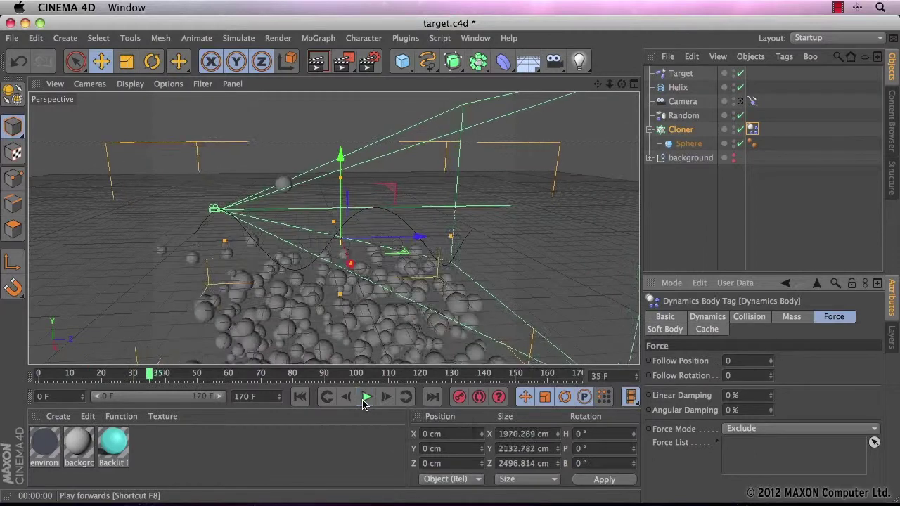
left_click(300, 397)
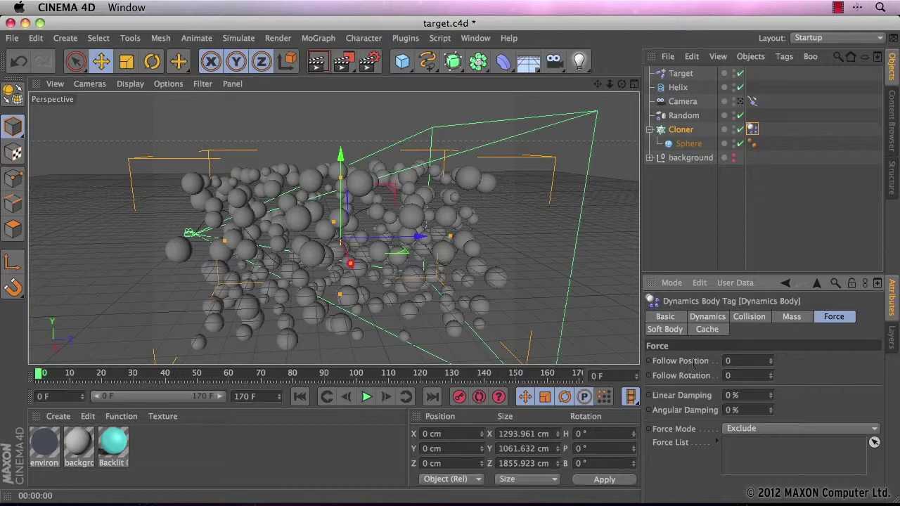
Raise the spheres' Follow Position to 10 and play the simulation through once
left_click(771, 364)
type("8")
key("Return")
left_click(770, 360)
left_click(366, 398)
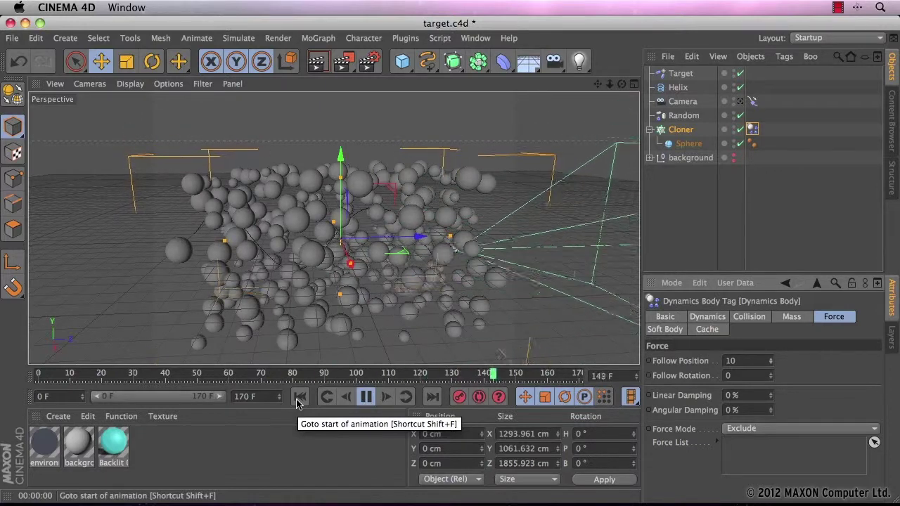
left_click(366, 396)
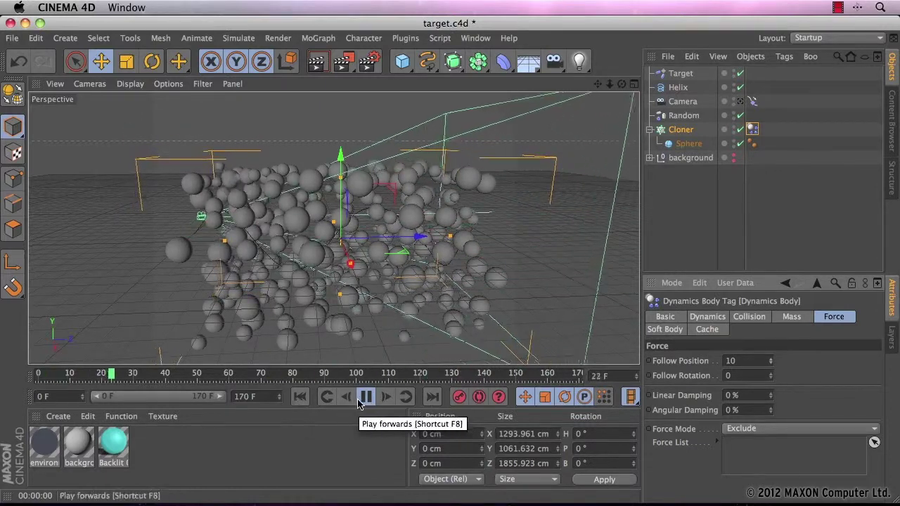
Rewind, switch the viewport to the animated camera, and play its fly-through
left_click(298, 397)
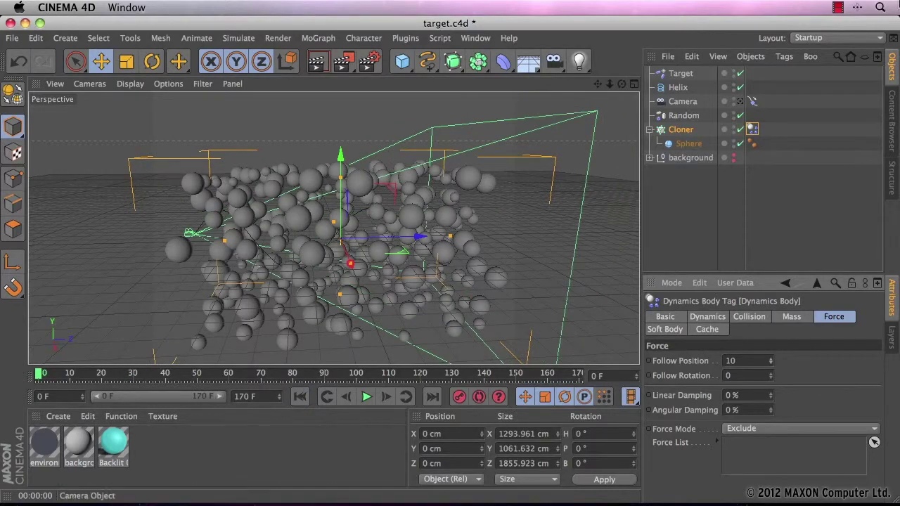
left_click(740, 102)
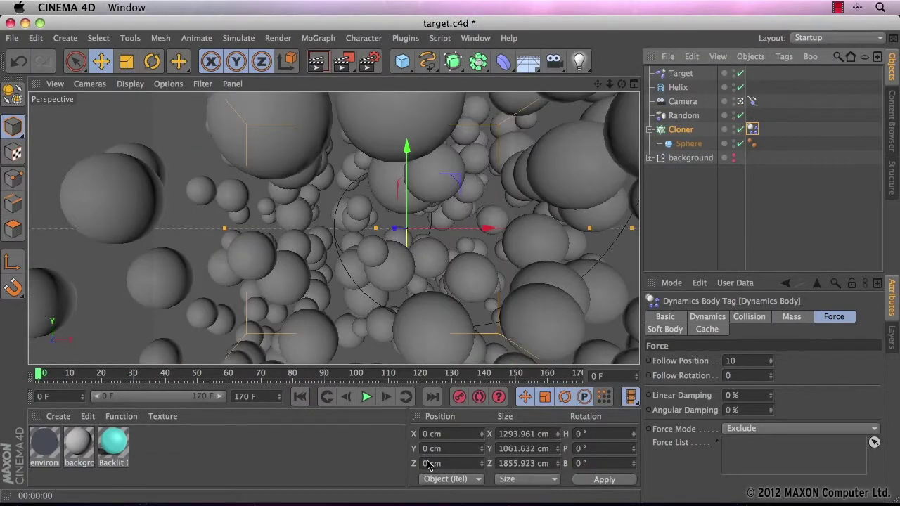
left_click(366, 397)
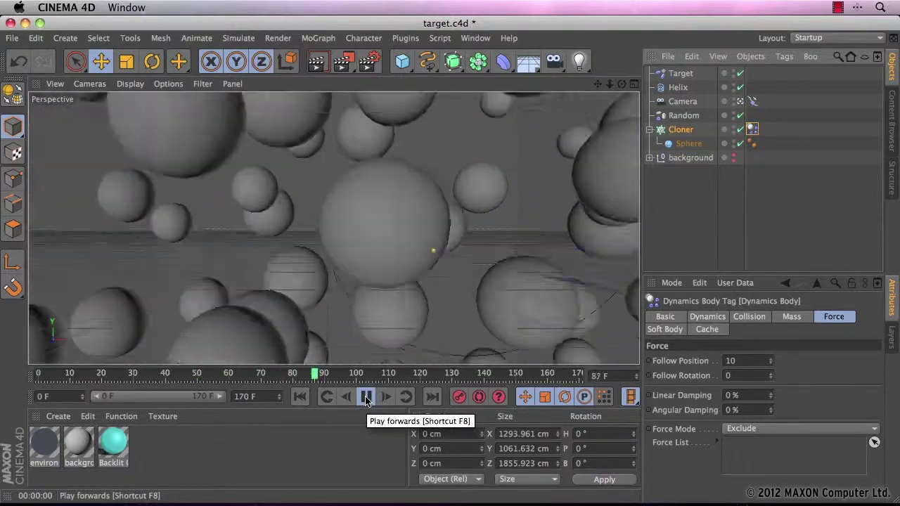
left_click(365, 397)
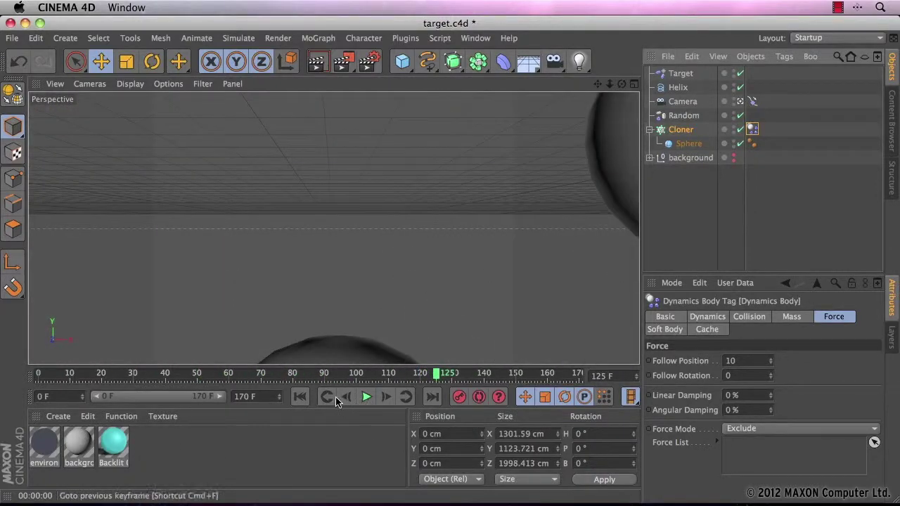
Step the camera flight forward frame by frame from frame 0, then rewind to the start
left_click(299, 396)
left_click(385, 397)
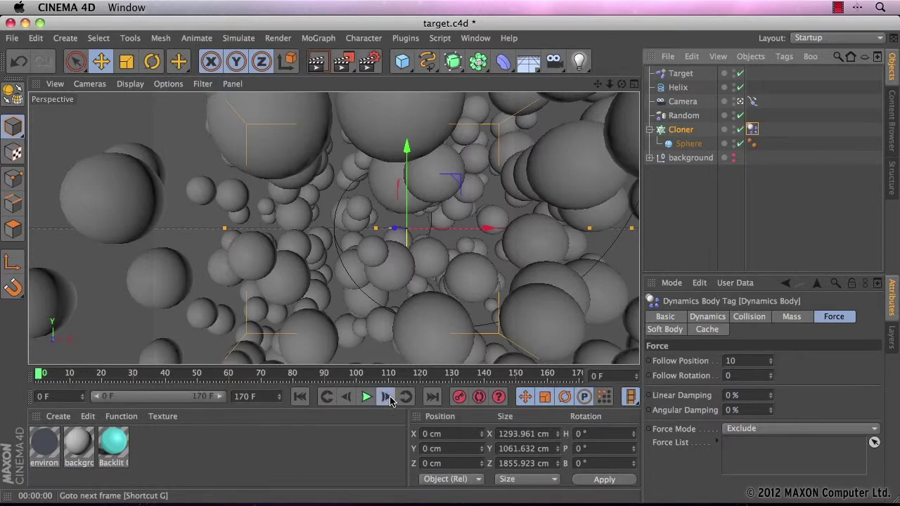
left_click(386, 397)
left_click(386, 397)
left_click(385, 397)
left_click(386, 397)
left_click(386, 397)
left_click(386, 397)
left_click(386, 397)
left_click(385, 397)
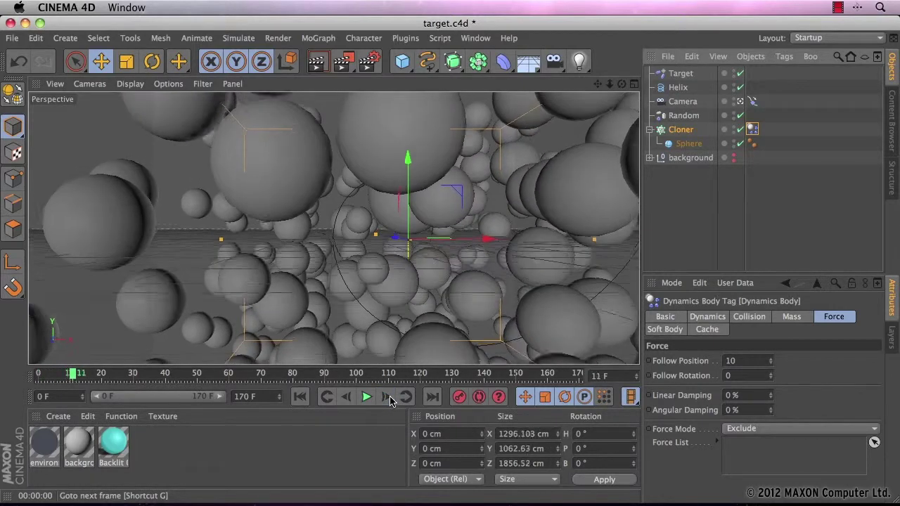
left_click(386, 397)
left_click(386, 397)
left_click(386, 397)
left_click(386, 397)
left_click(385, 397)
left_click(385, 397)
left_click(386, 398)
left_click(386, 397)
left_click(386, 397)
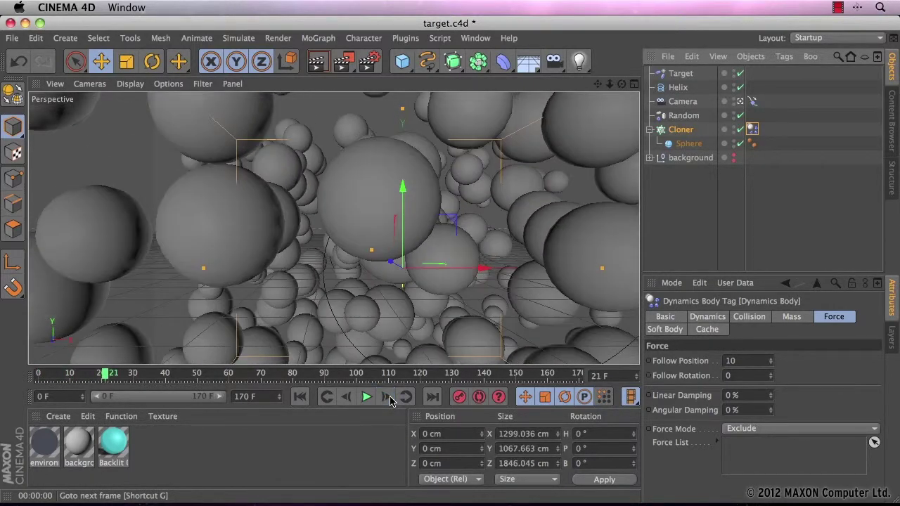
left_click(301, 406)
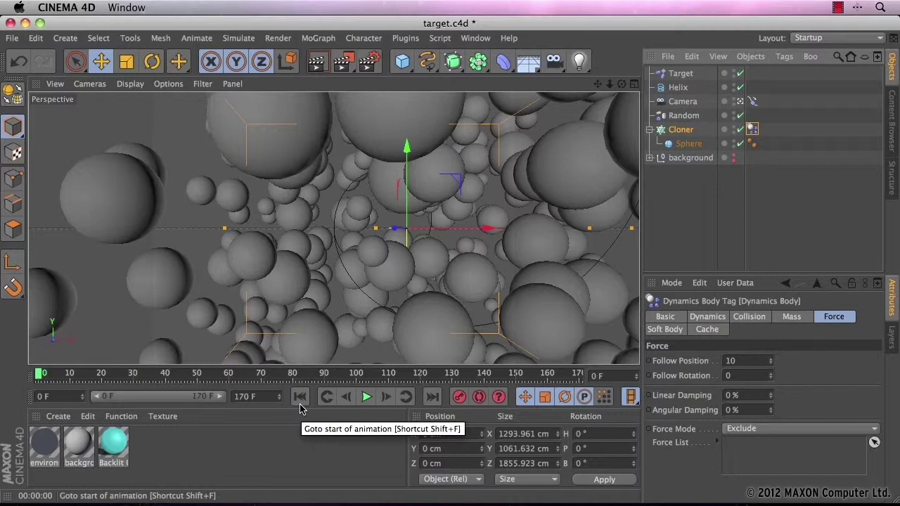
Change the Target effector's repel Distance from 400 cm to 500 cm
left_click(681, 74)
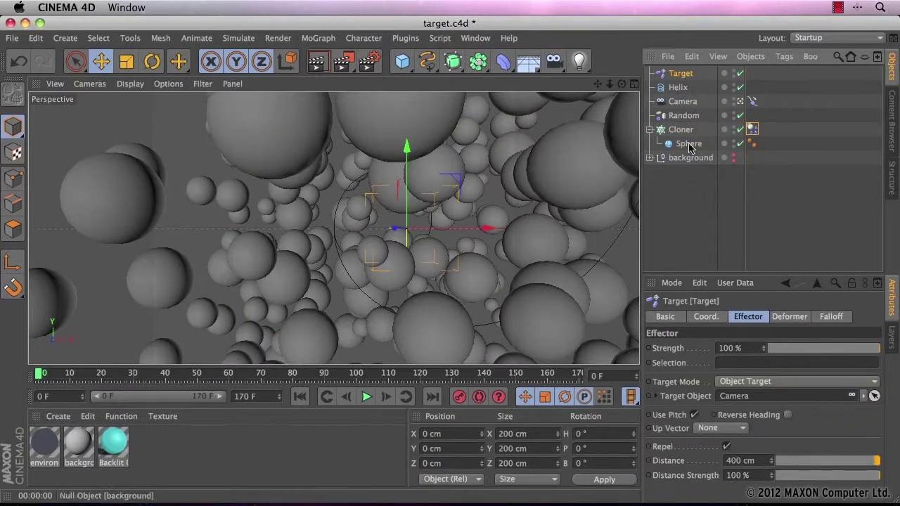
left_click(730, 460)
key("BackSpace")
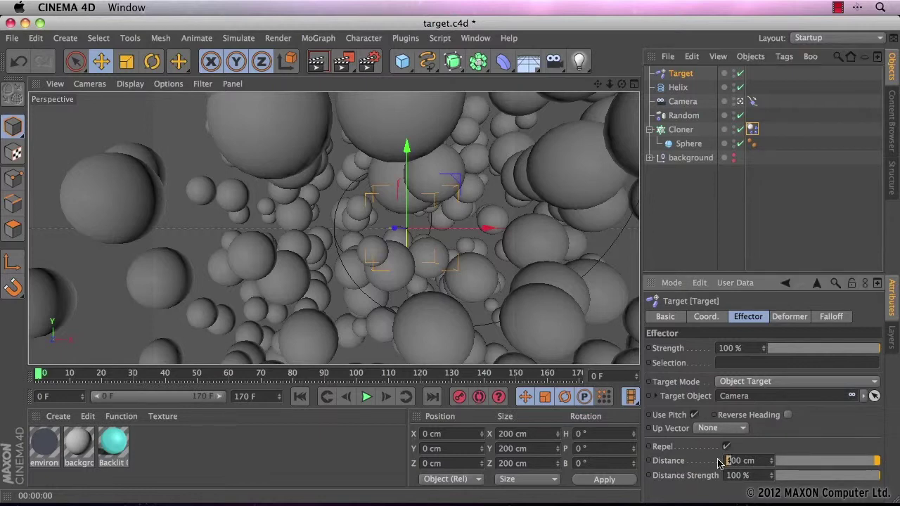
type("5")
key("Return")
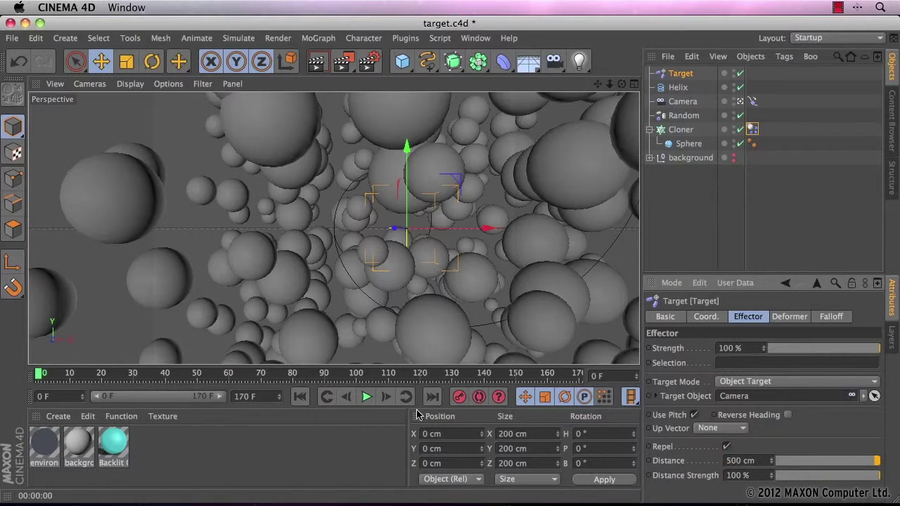
Preview the wider repel in playback and rewind to frame 0
left_click(364, 398)
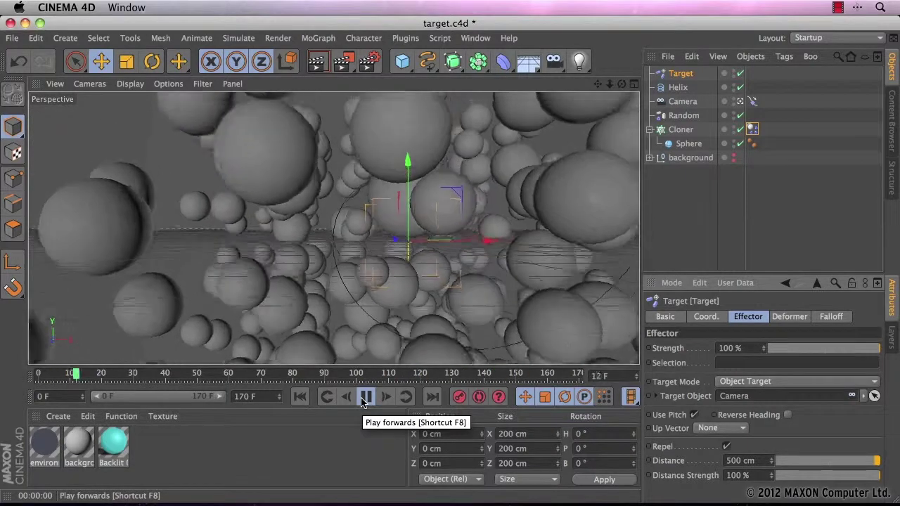
left_click(366, 398)
left_click(300, 400)
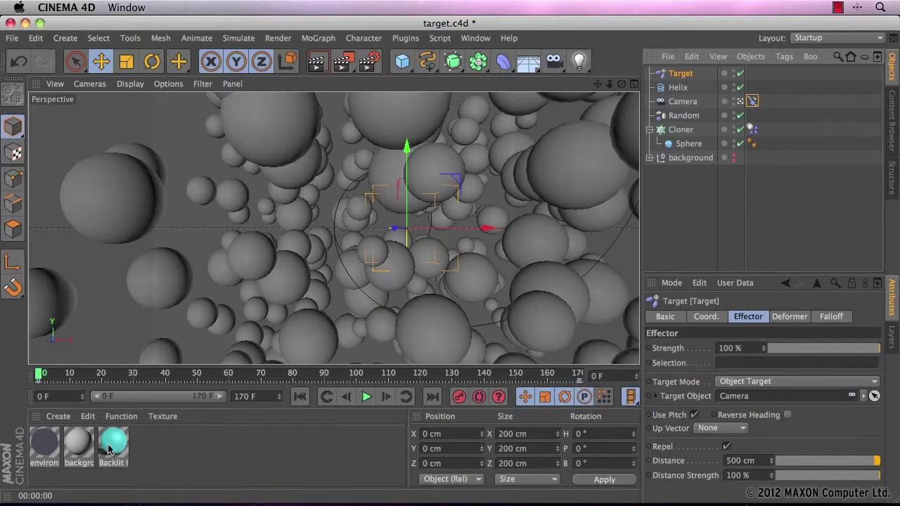
Apply the teal Backlit material to the Cloner so every sphere turns teal
left_click_drag(111, 445, 680, 134)
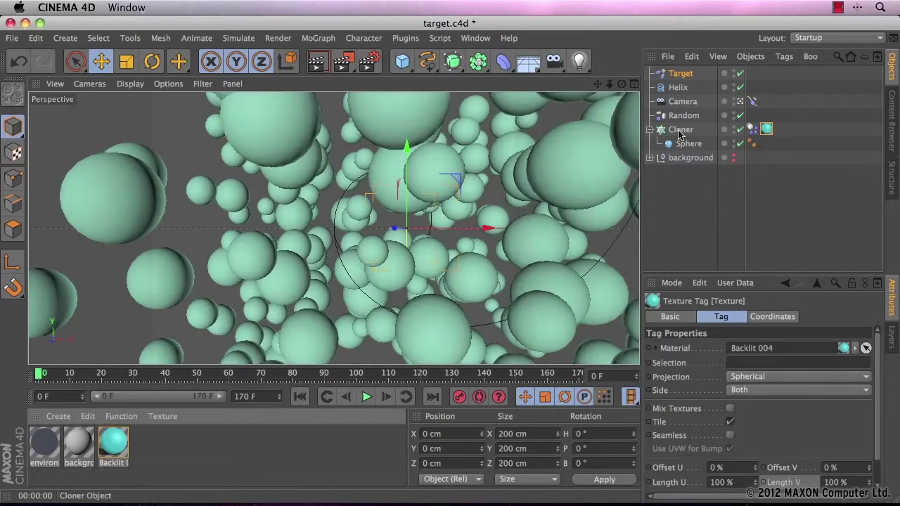
Reset the background object's editor visibility to default so it shows in the viewport
left_click(733, 155)
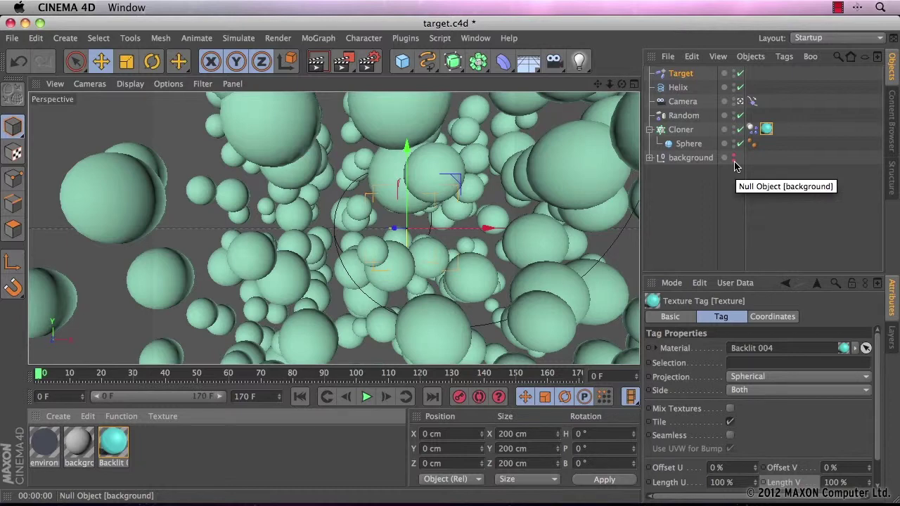
left_click(734, 159)
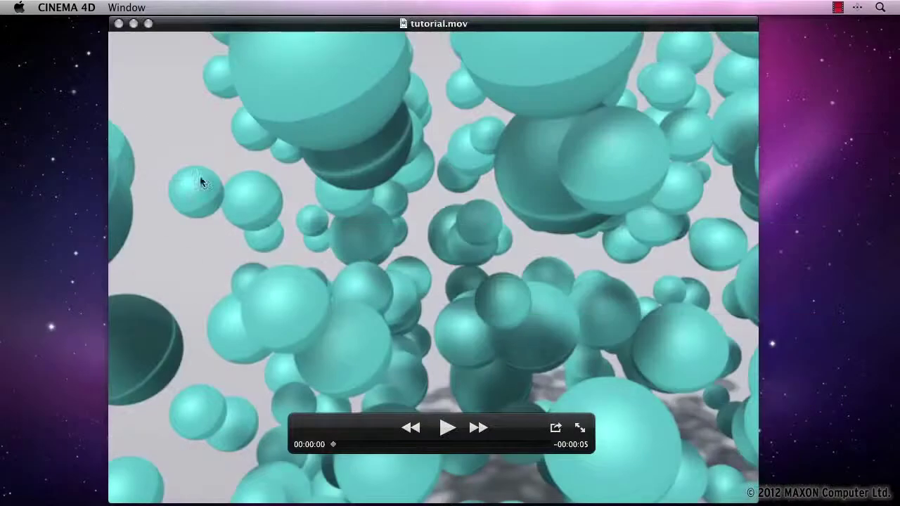
Play tutorial.mov in QuickTime Player to watch the camera fly through the teal spheres
left_click(446, 428)
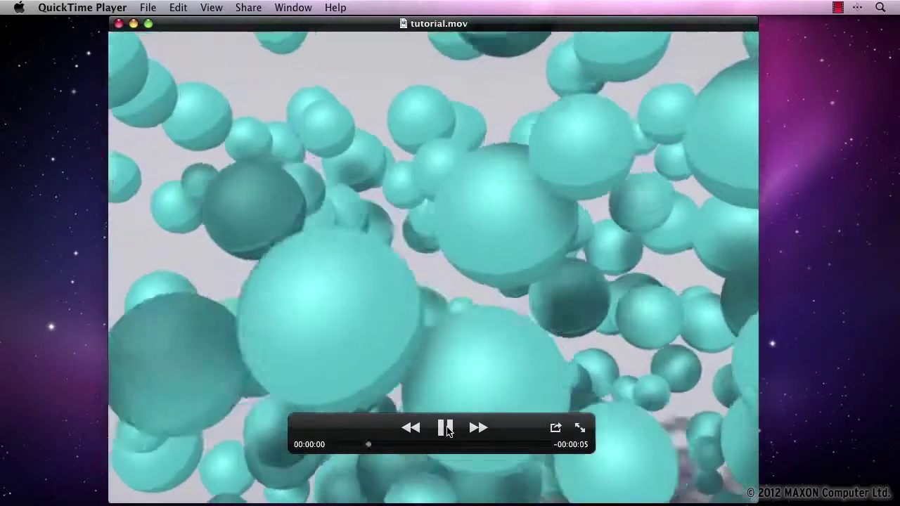